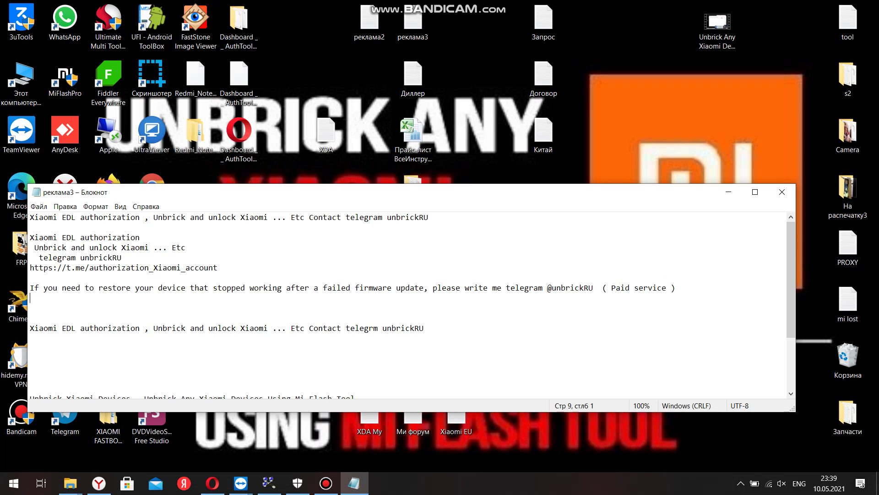
Step: Highlight the Telegram handle in the note's paid-service line about restoring a device after a failed firmware update
left_click_drag(678, 288, 30, 288)
left_click(44, 288)
key("shift+Down")
left_click(32, 299)
left_click_drag(548, 288, 593, 288)
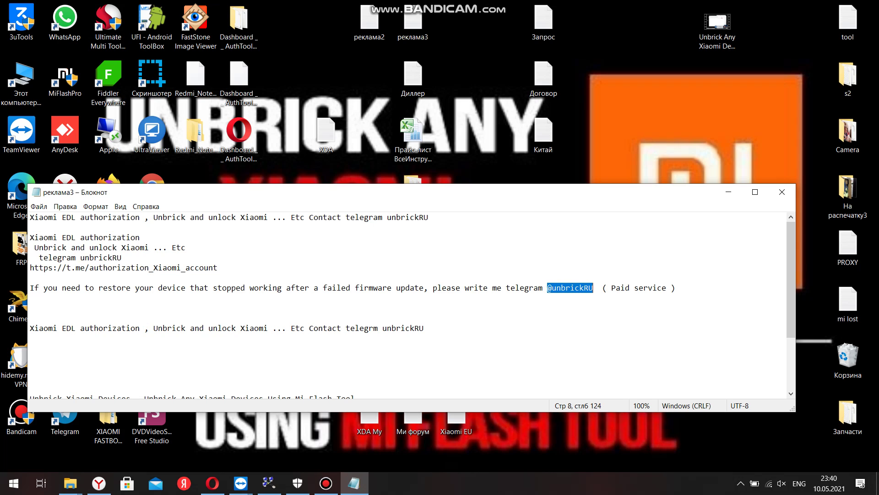
Step: Switch to the TeamViewer session on MQED-YANA2, highlight its VPN IP address, and bring USB Redirector to the front
left_click(241, 483)
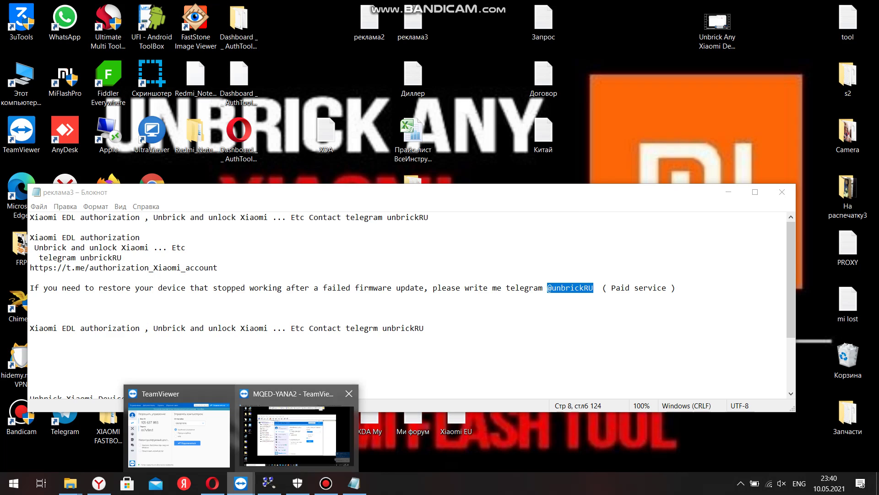
left_click(297, 428)
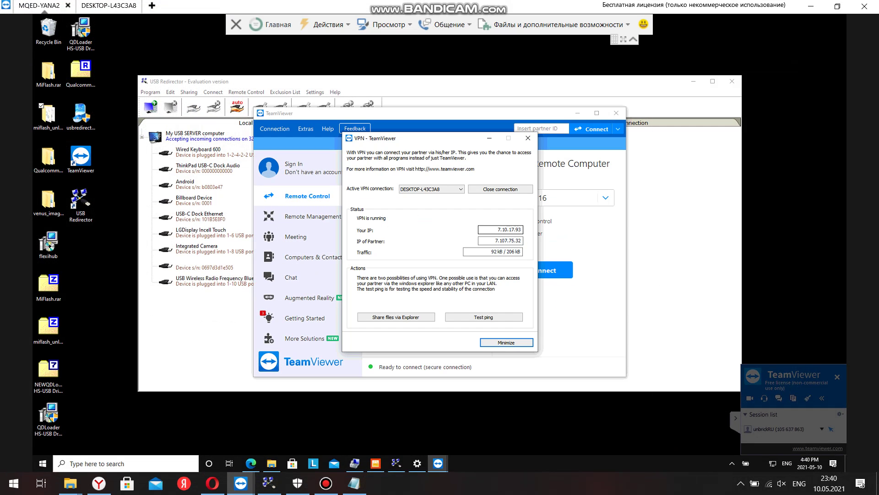
double_click(518, 229)
left_click(325, 483)
left_click(210, 337)
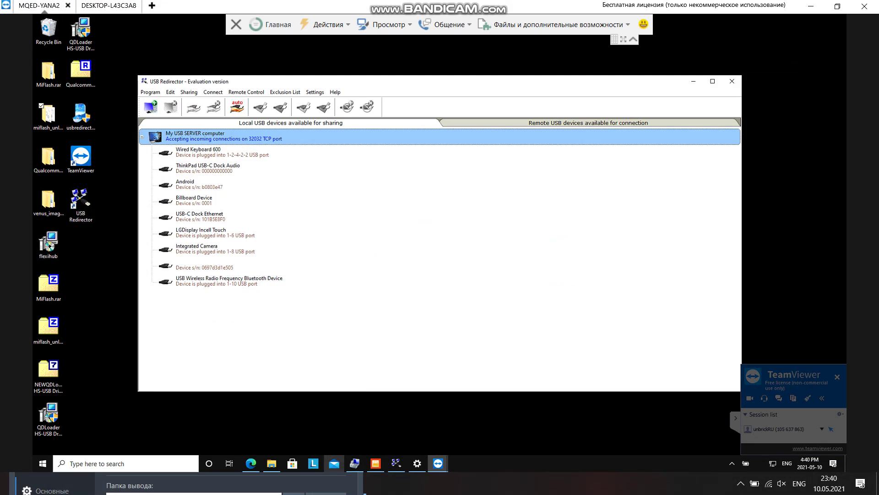
left_click(376, 464)
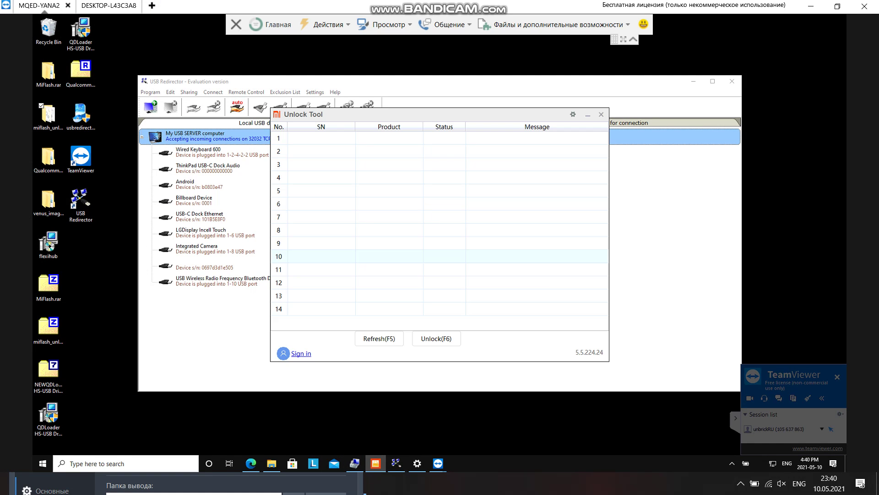
left_click(199, 185)
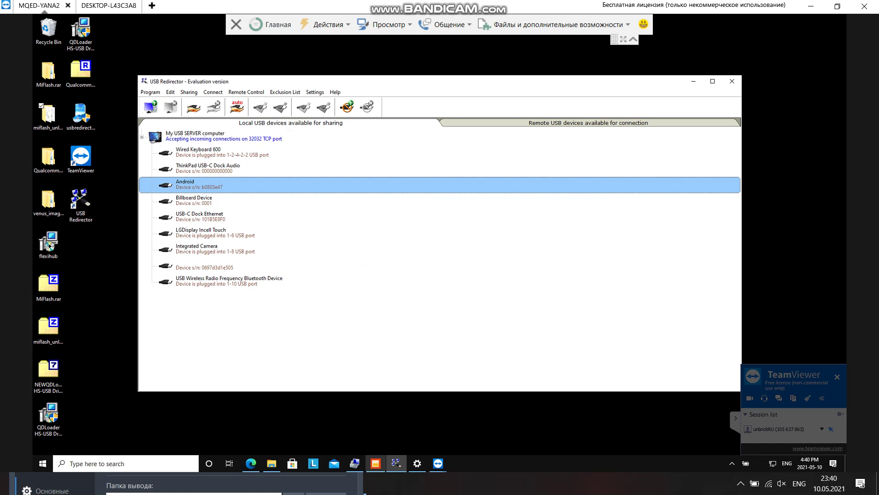
left_click(376, 463)
left_click(601, 114)
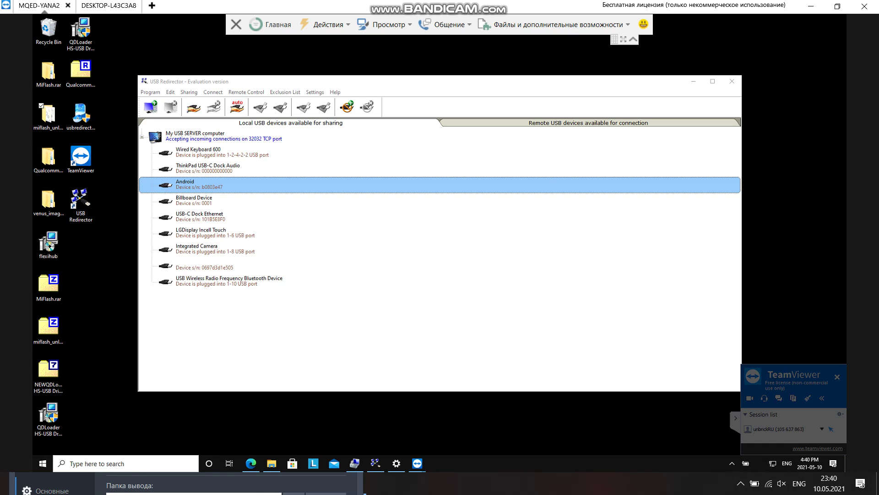
Step: Run batch_unlock from the miflash_unlock folder on the remote desktop to check the phone's lock status, and minimise it
left_click(355, 484)
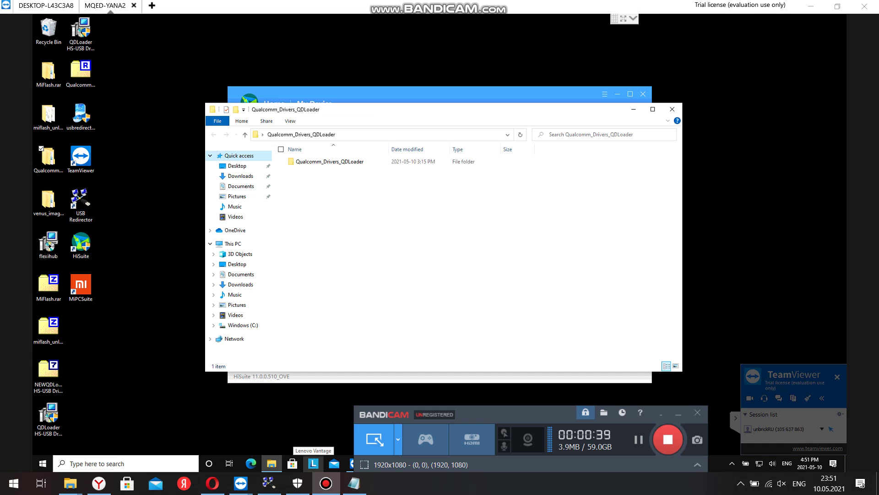
left_click(326, 484)
double_click(48, 116)
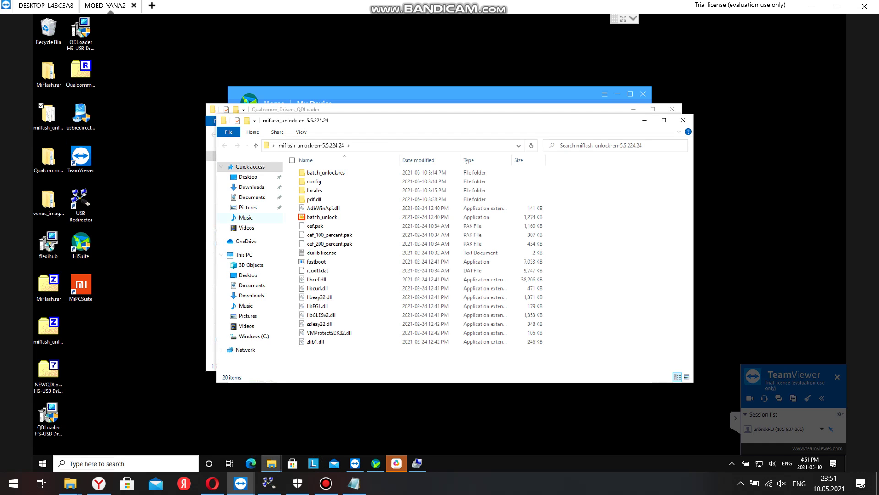
double_click(322, 217)
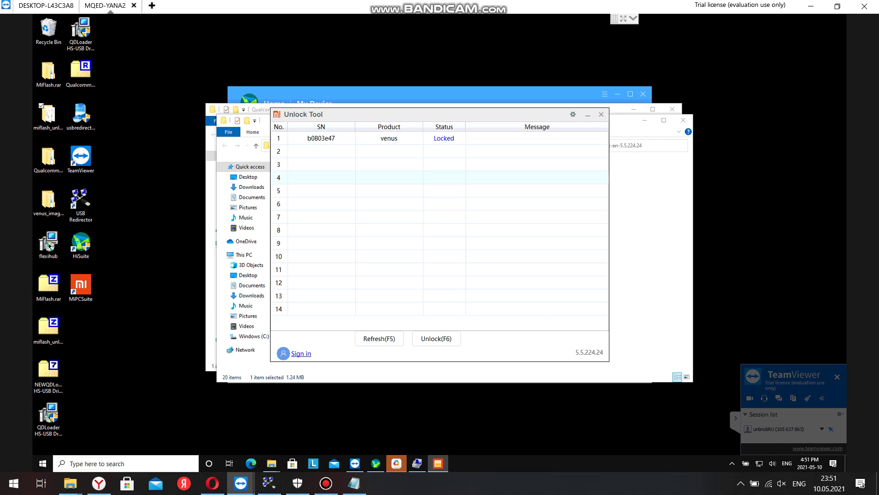
left_click(588, 115)
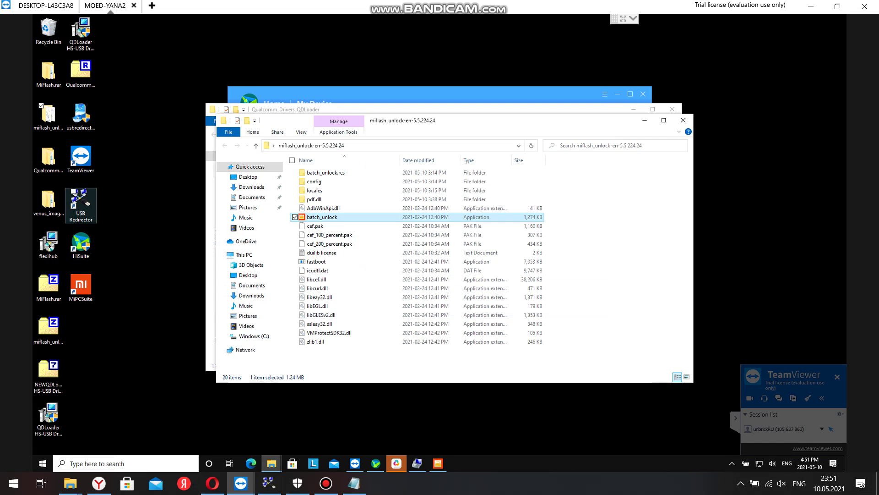
Step: Start USB Redirector on the remote desktop in evaluation mode and share the Android USB device
double_click(81, 204)
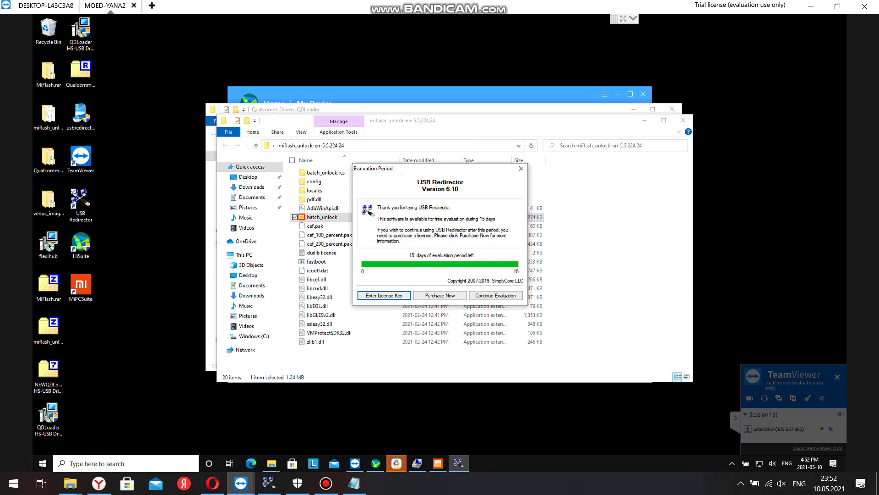
left_click(496, 296)
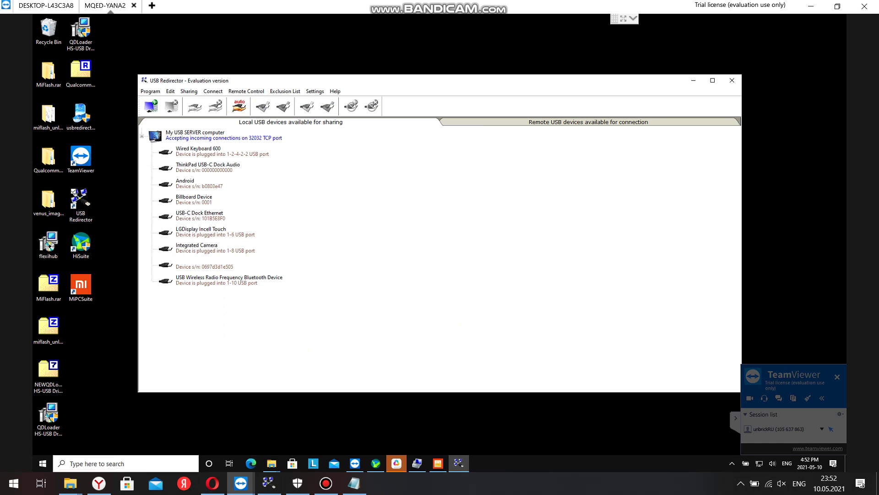
left_click(185, 183)
right_click(185, 183)
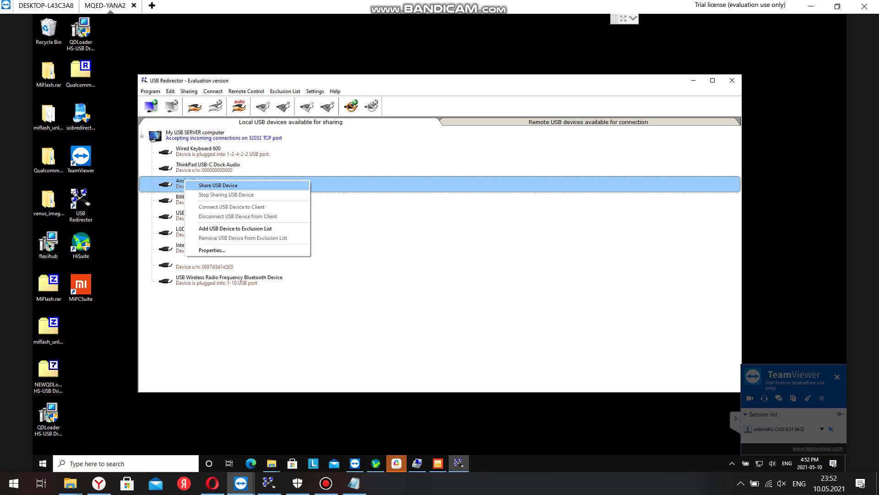
left_click(202, 184)
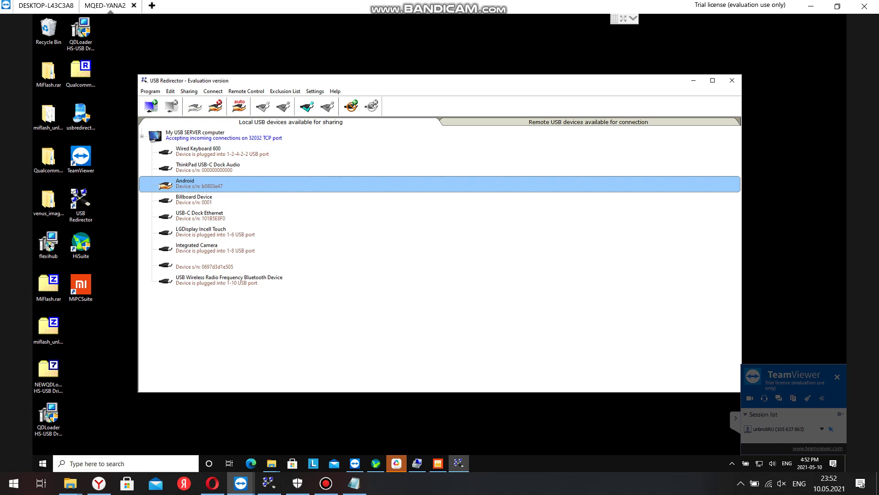
Step: Start a VPN connection to the already entered partner ID from the remote computer's TeamViewer
left_click(355, 463)
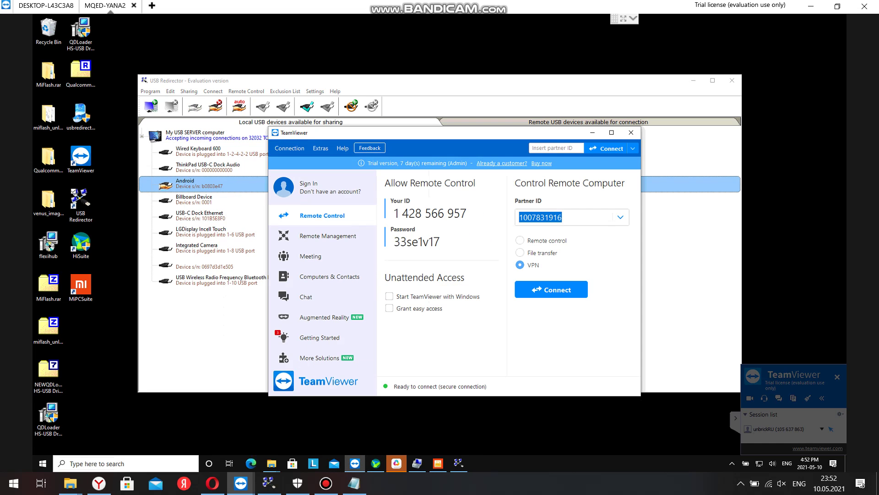
left_click(553, 201)
key("Return")
key("Return")
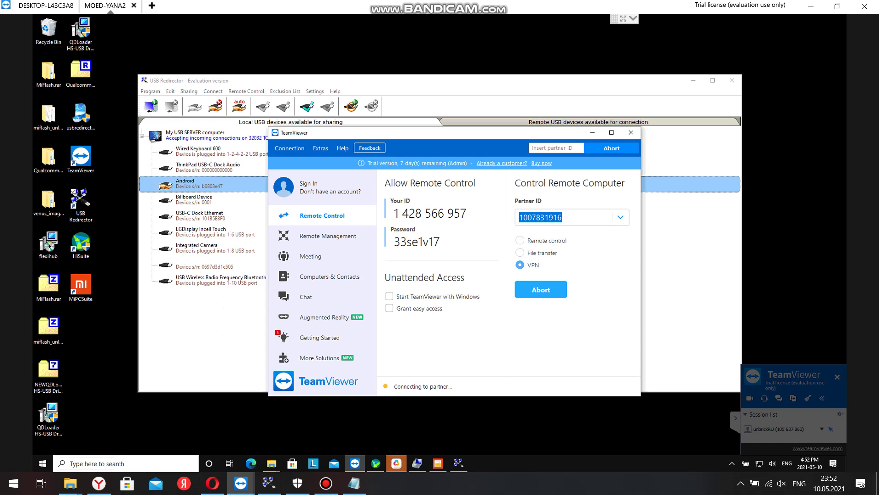
left_click(325, 483)
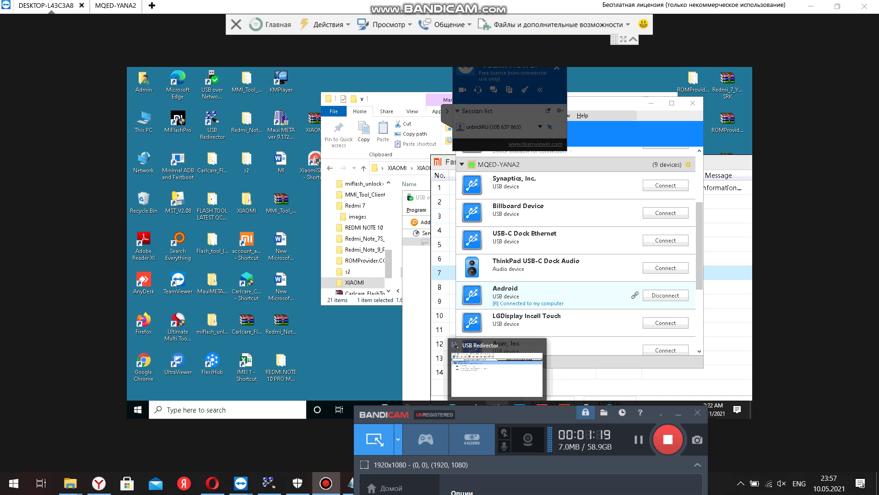
Step: Examine the phone's entry in Fastboot to EDL Tool and the Android device's connection in FlexiHub on DESKTOP-L43C3A8
left_click(728, 245)
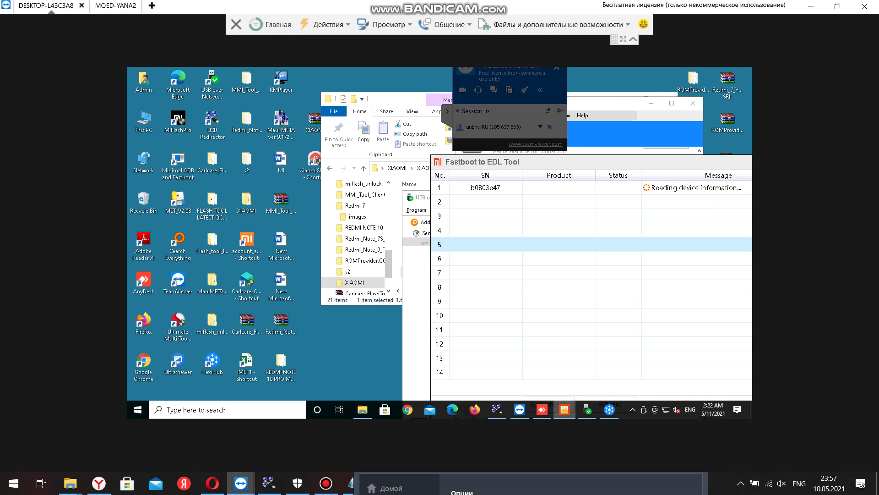
left_click_drag(639, 166, 623, 156)
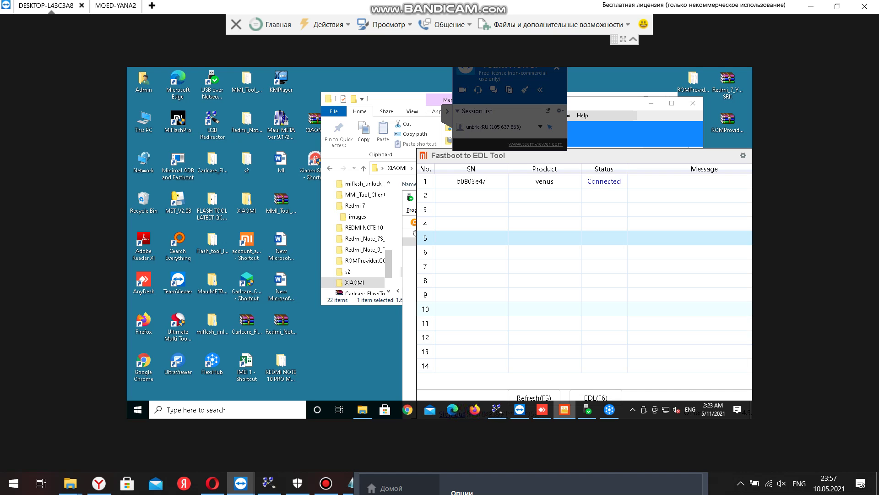
left_click(609, 409)
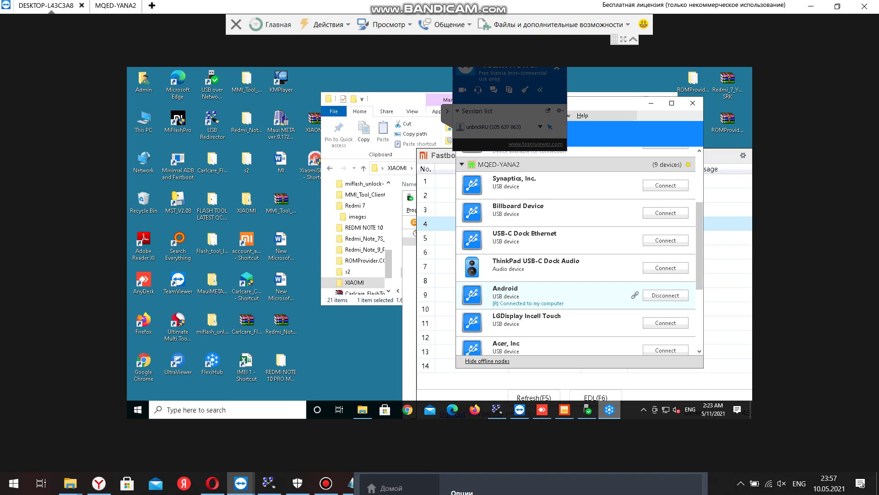
left_click(728, 309)
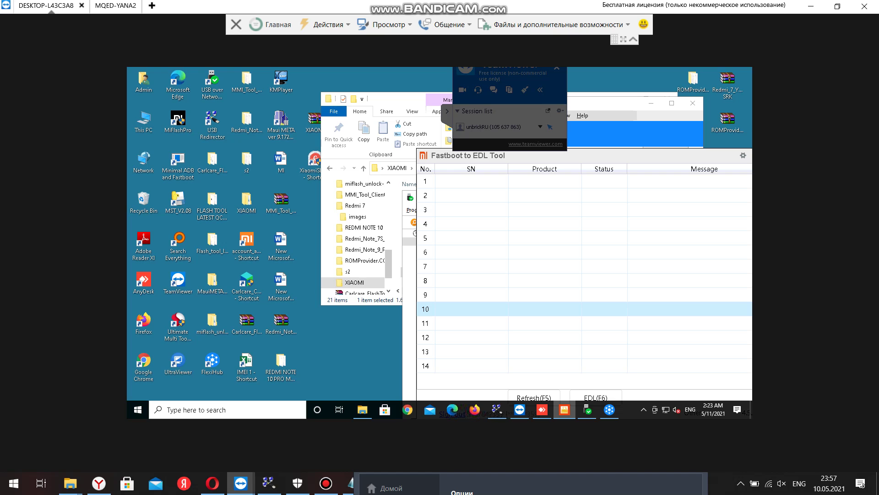
left_click(609, 409)
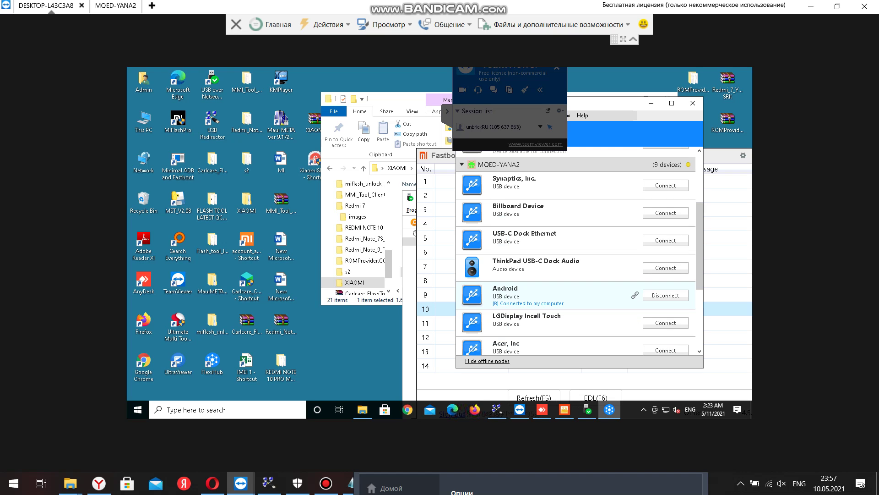
left_click(325, 484)
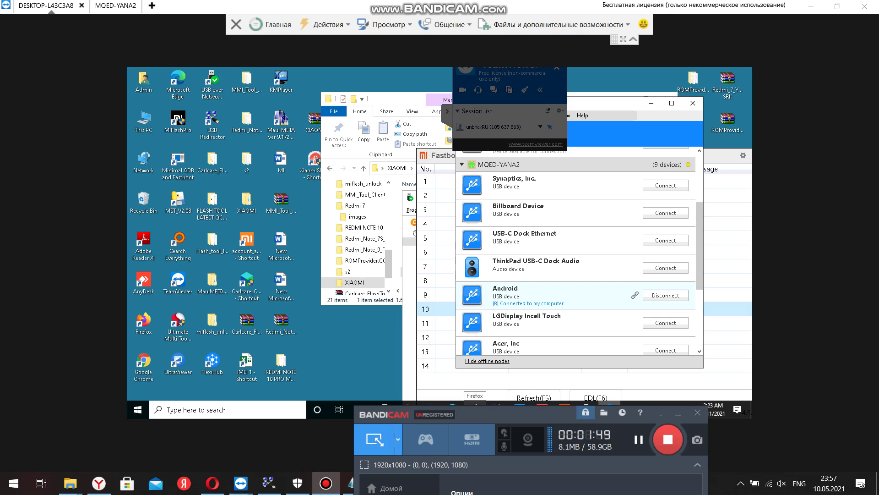
left_click(639, 440)
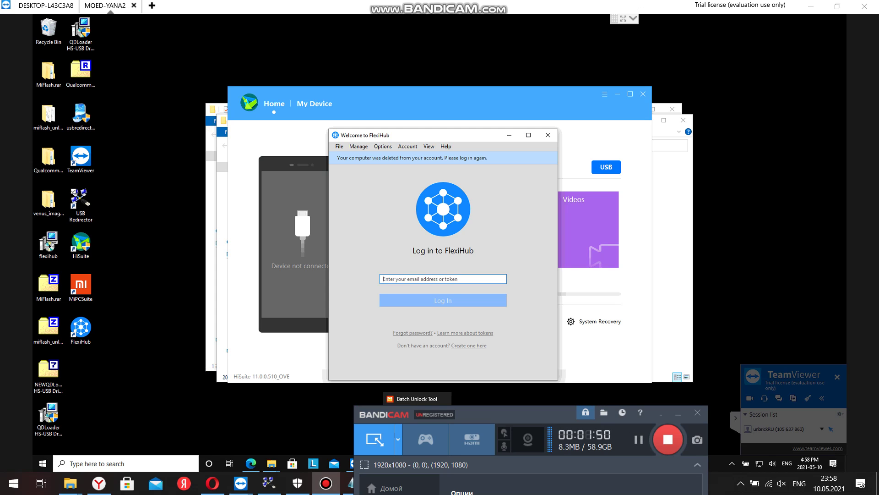
Step: Begin a manual driver update for the QUSB_BULK device in MQED-YANA2's Device Manager, picking from the list of available drivers
double_click(81, 204)
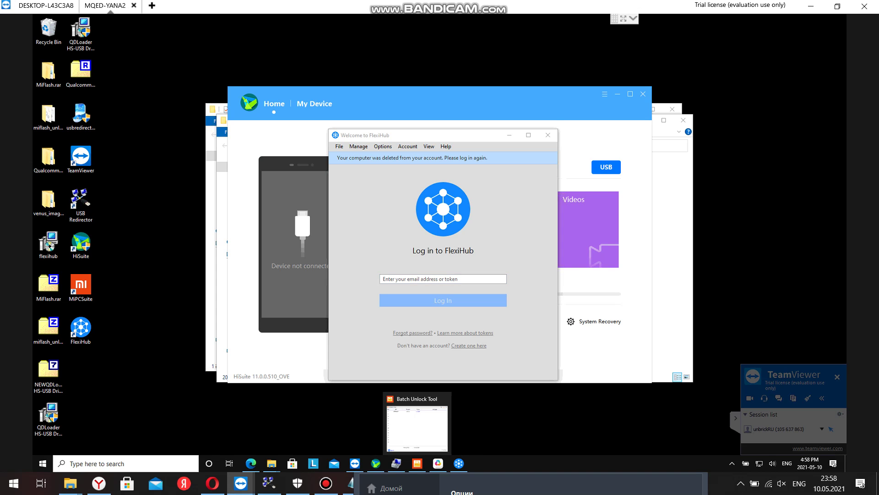
left_click(396, 463)
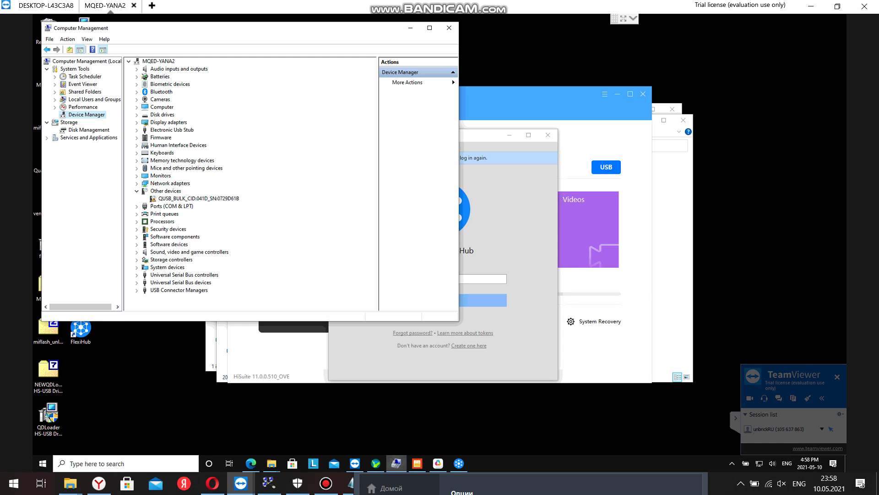
right_click(156, 199)
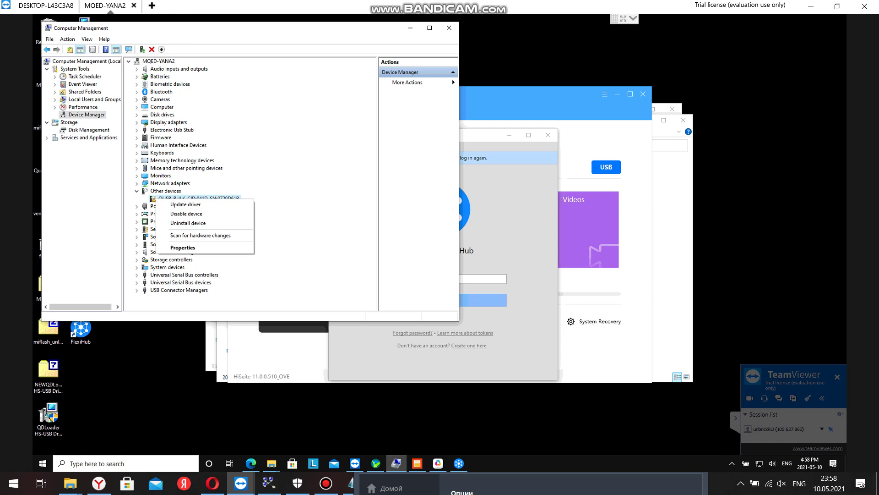
left_click(185, 204)
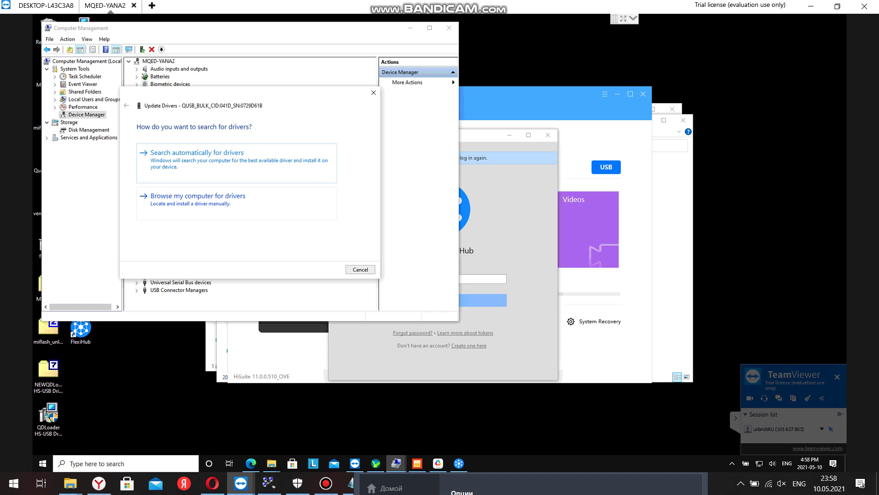
left_click(198, 200)
left_click(238, 215)
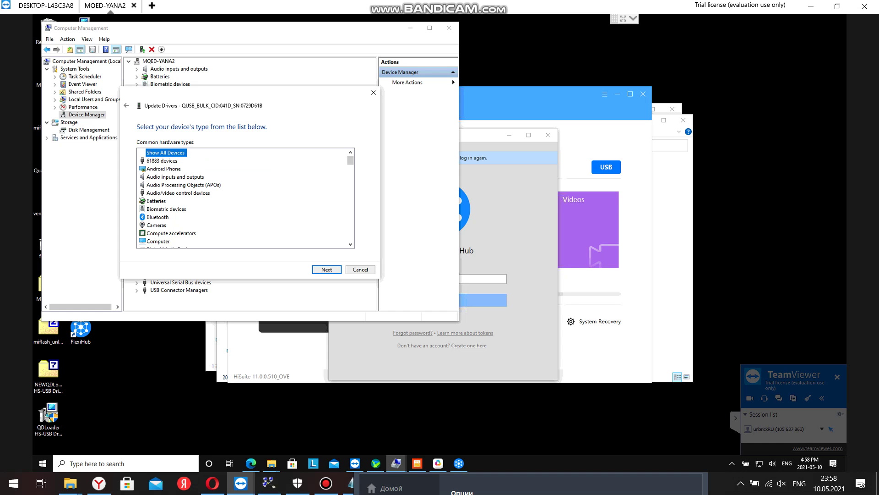
Step: Choose Ports (COM & LPT) as the hardware type for the QUSB_BULK device's driver
scroll(246, 198, "down", 10)
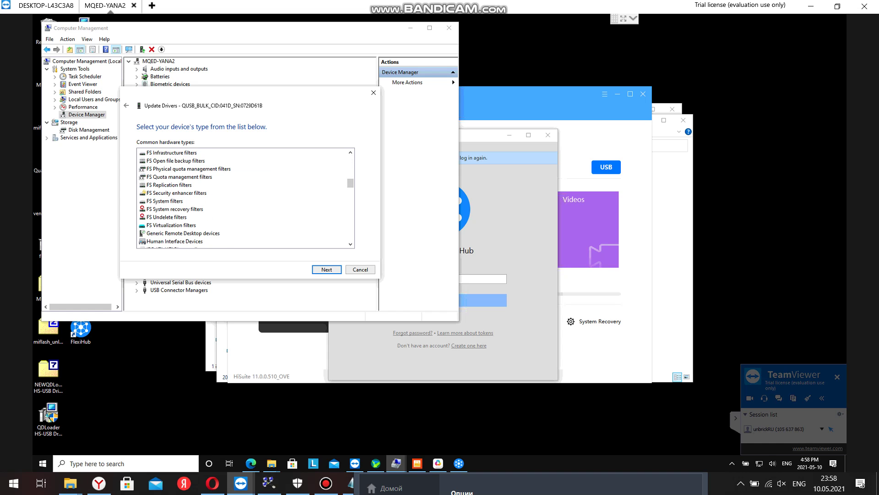
scroll(246, 198, "down", 7)
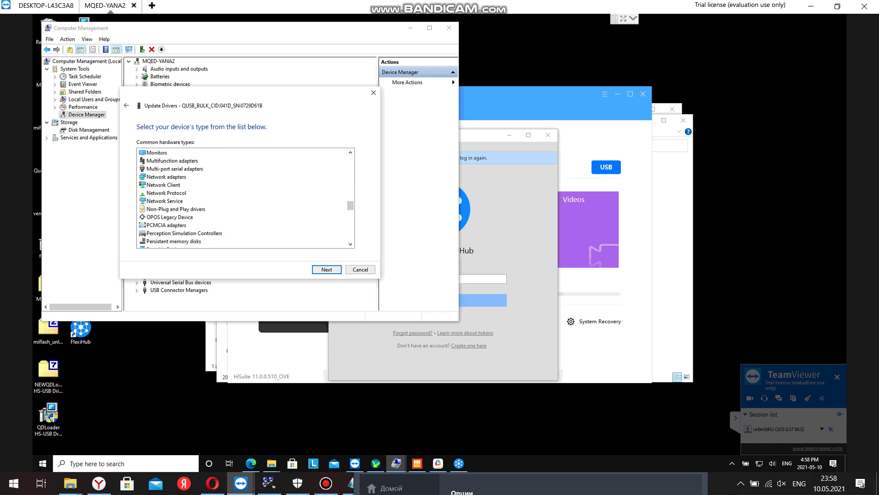
scroll(245, 198, "down", 2)
scroll(246, 198, "down", 1)
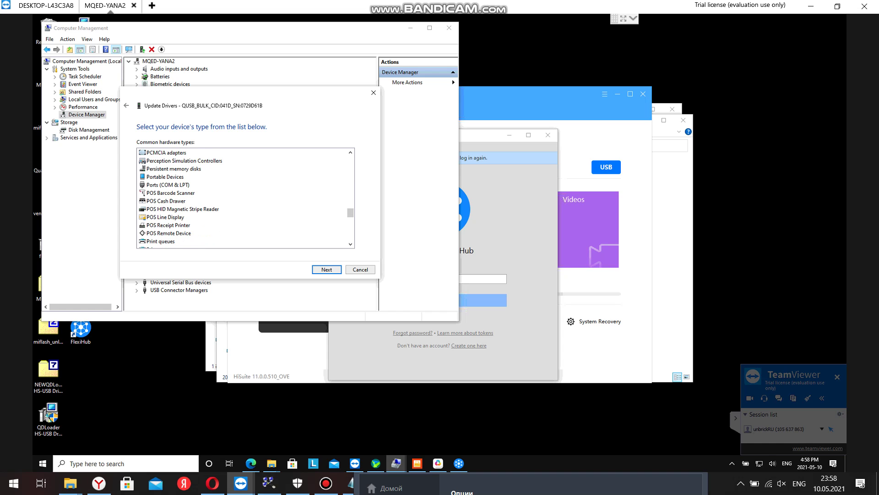
left_click(168, 185)
left_click(327, 269)
Step: Load qcser.inf from the Driver folder of the desktop's Qualcomm_Drivers_QDLoader package as the driver source for the QUSB_BULK device
left_click(347, 237)
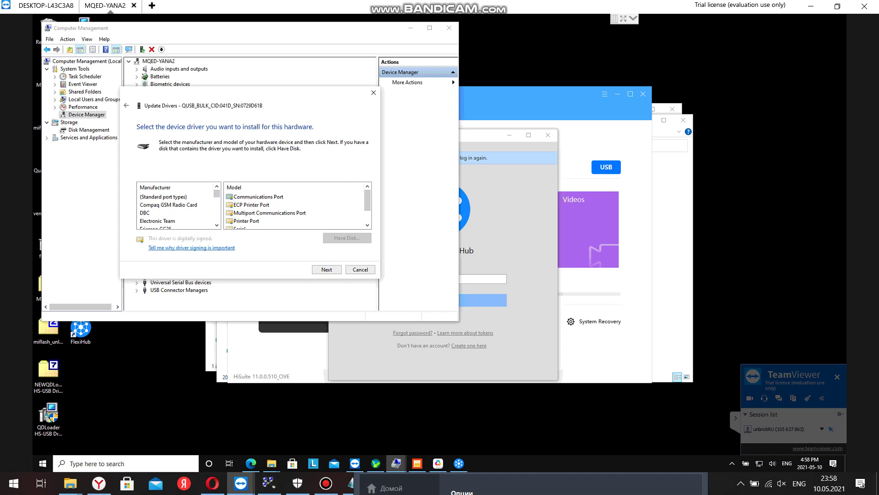
left_click(320, 225)
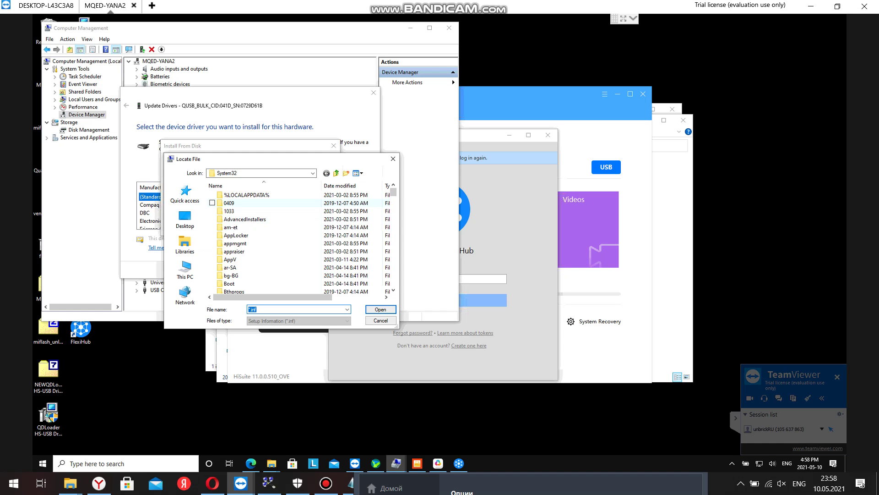
left_click(185, 219)
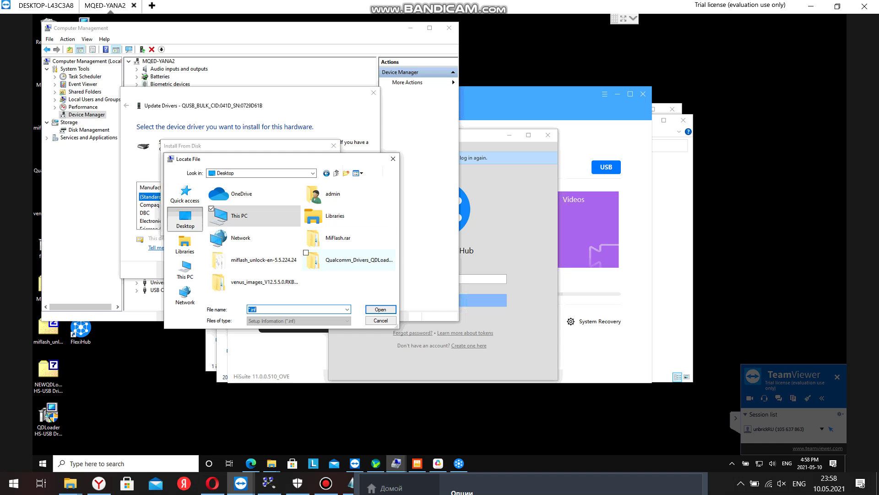
double_click(348, 259)
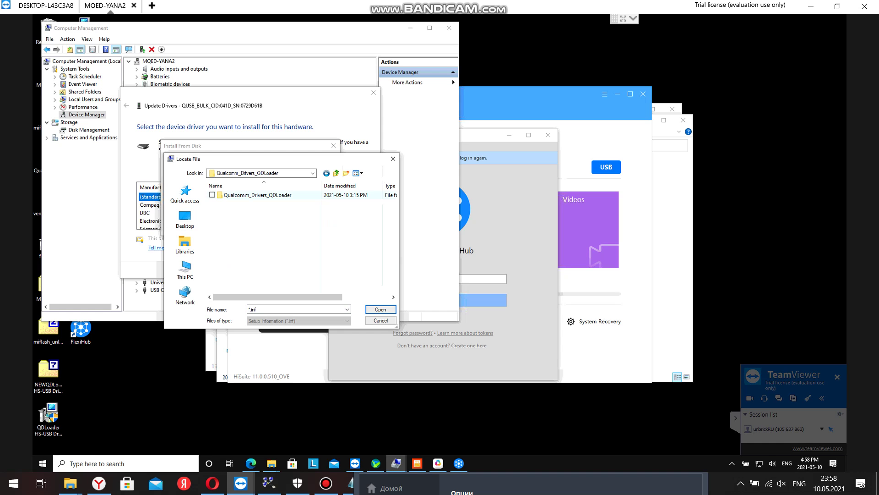
double_click(243, 195)
double_click(238, 195)
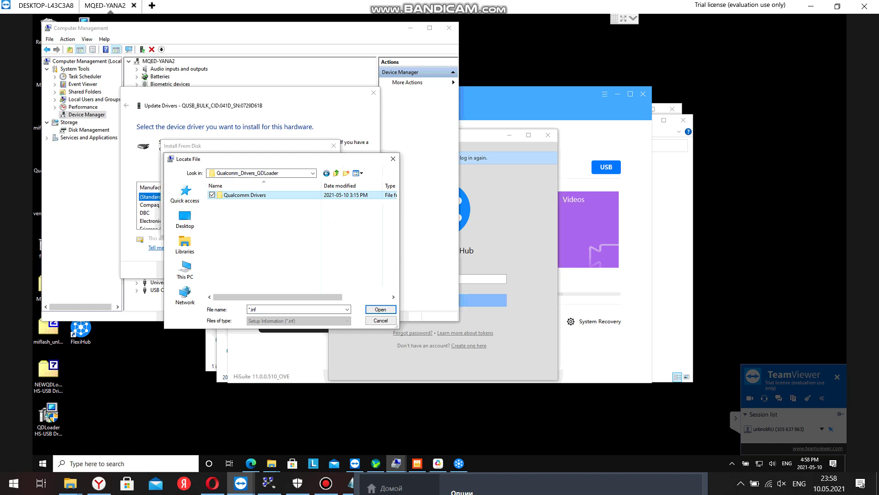
double_click(237, 203)
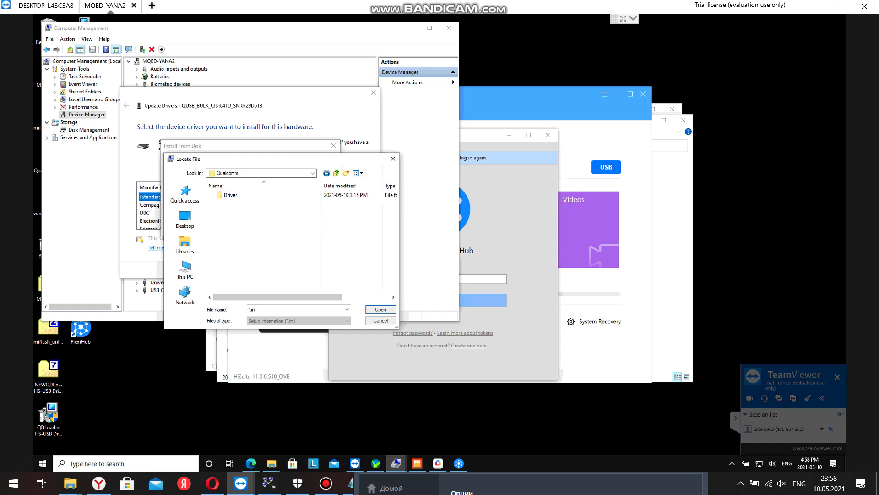
double_click(230, 194)
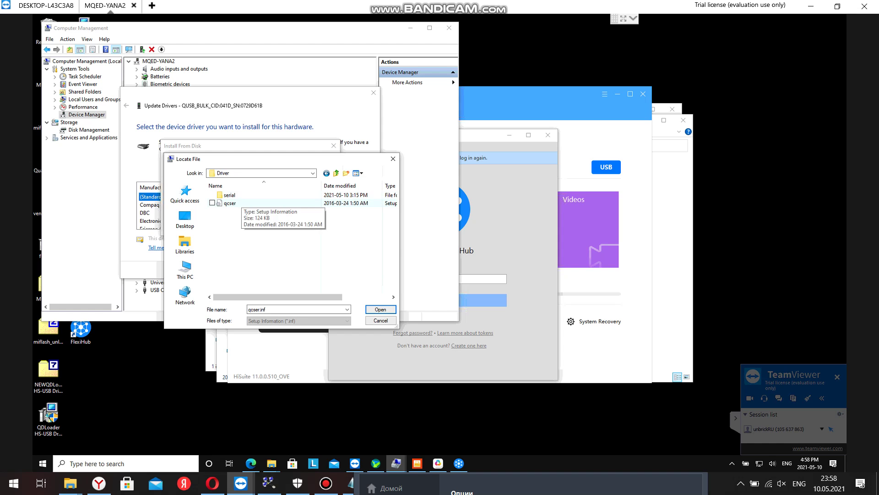
double_click(229, 203)
left_click(319, 163)
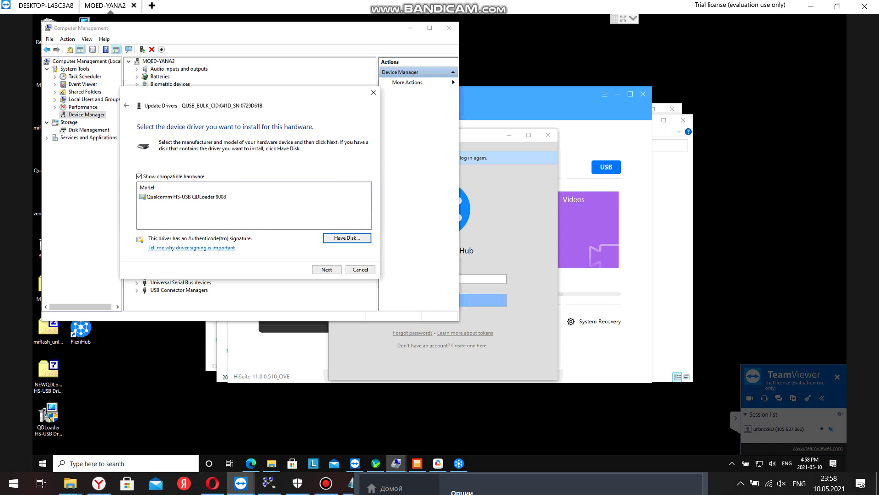
Step: Install the Qualcomm HS-USB QDLoader 9008 driver despite its unverified publisher and close the update wizard
left_click(326, 269)
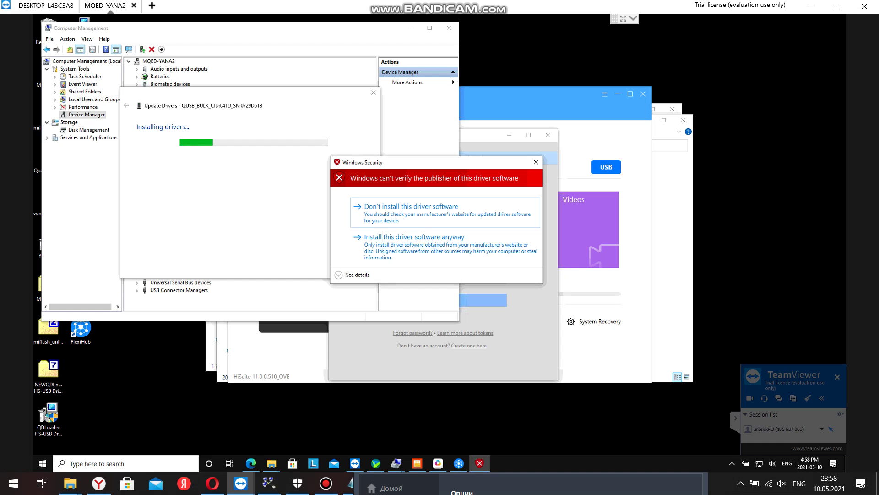
left_click(414, 237)
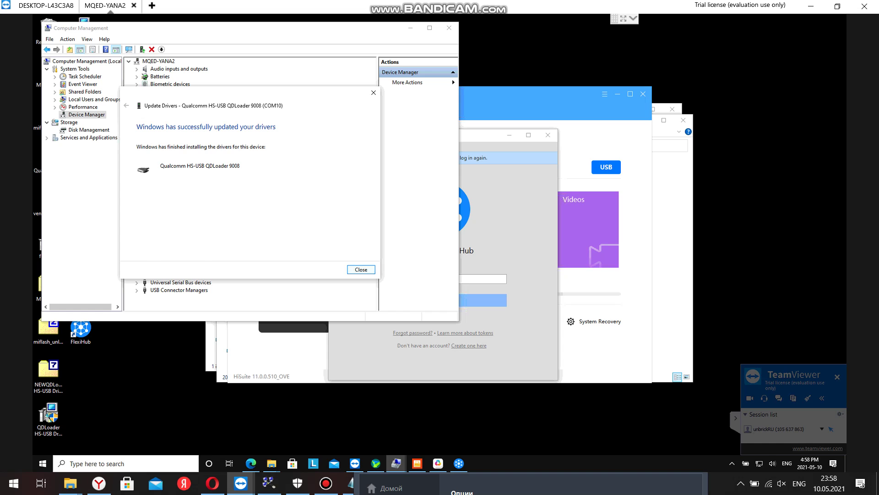
left_click(361, 269)
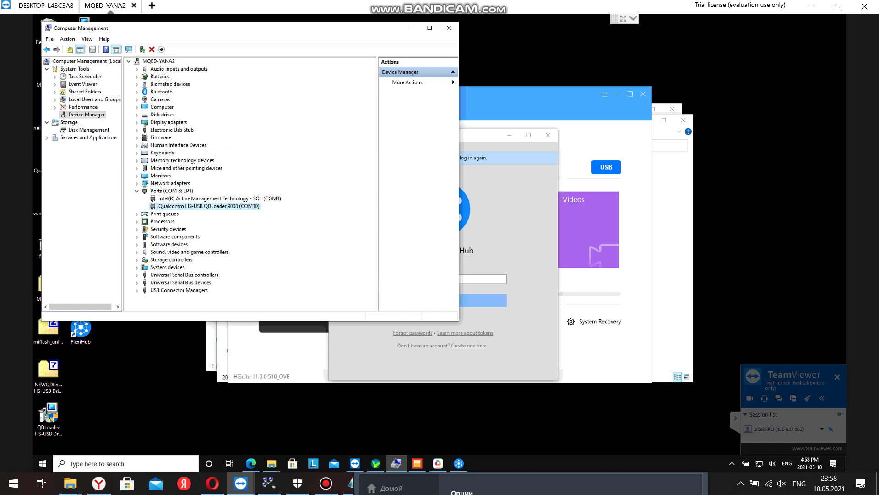
Step: Minimize the FlexiHub, HiSuite, Computer Management and miflash_unlock-en-5.5.224.24 folder windows
left_click(509, 135)
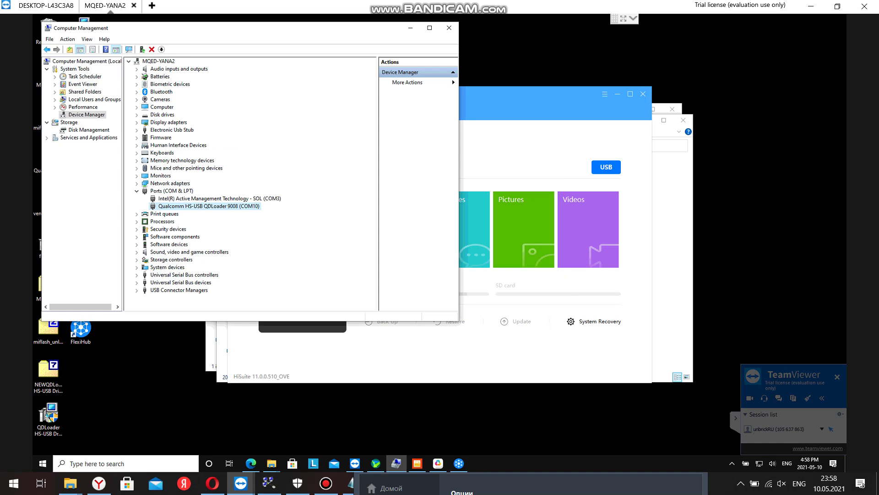
left_click(617, 94)
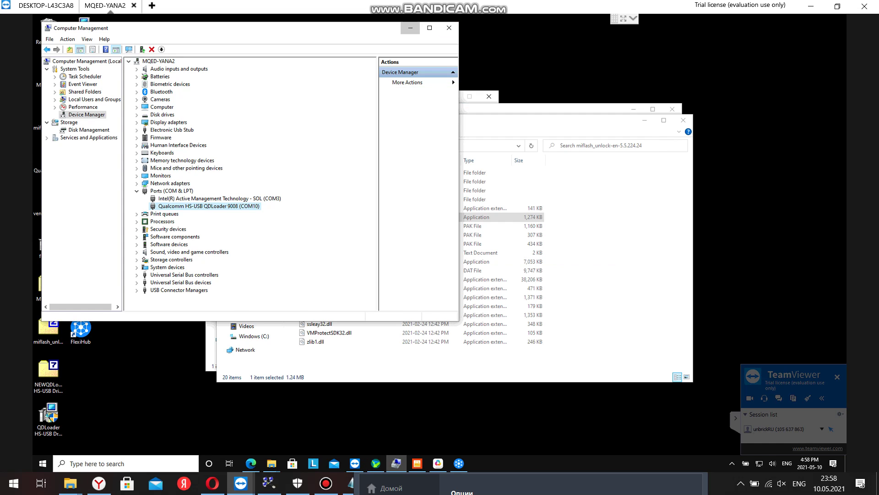
left_click(411, 28)
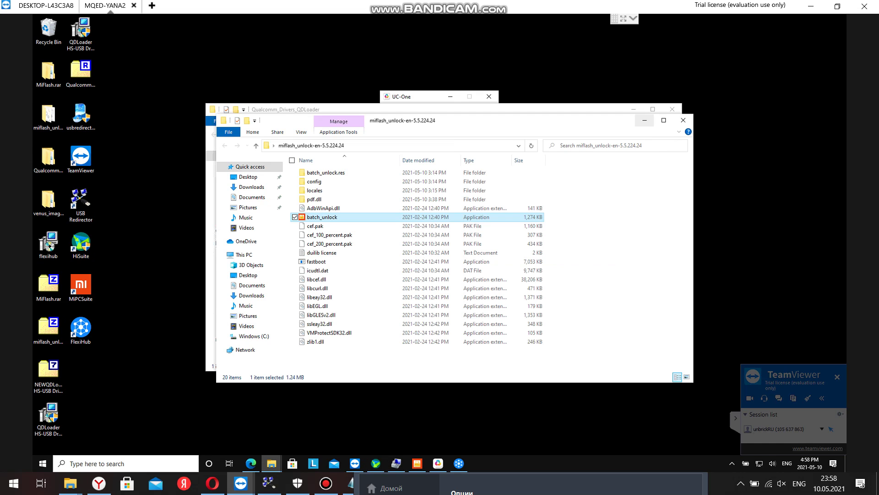
left_click(645, 120)
Step: Launch XiaoMiFlash from the MiFlash_1212 folder inside the desktop's MiFlash.rar folder, allowing it to make changes to the device
double_click(49, 73)
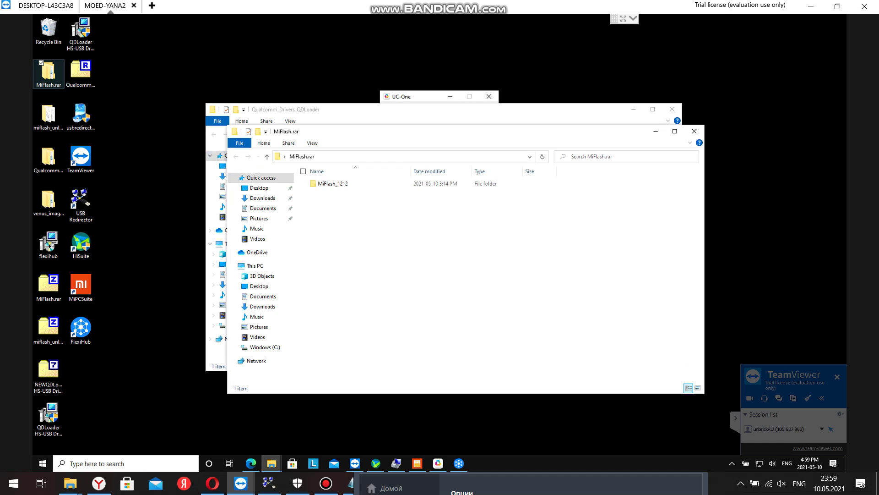
double_click(333, 183)
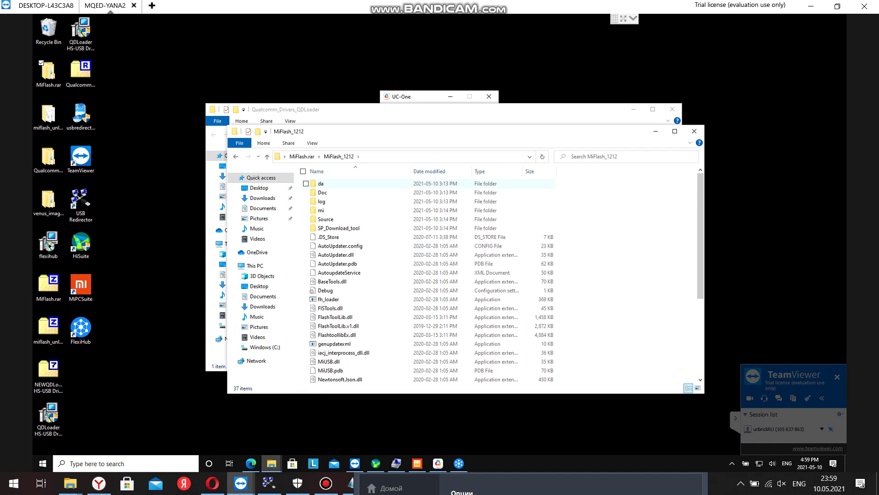
left_click(331, 334)
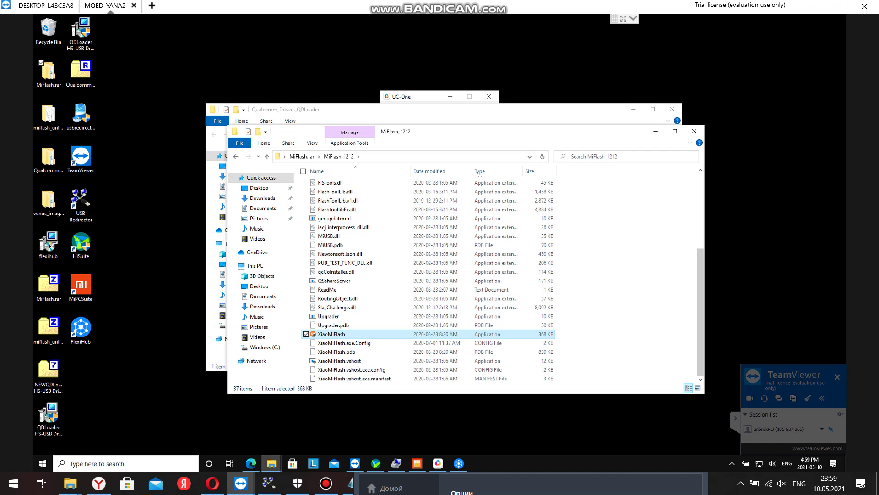
double_click(332, 334)
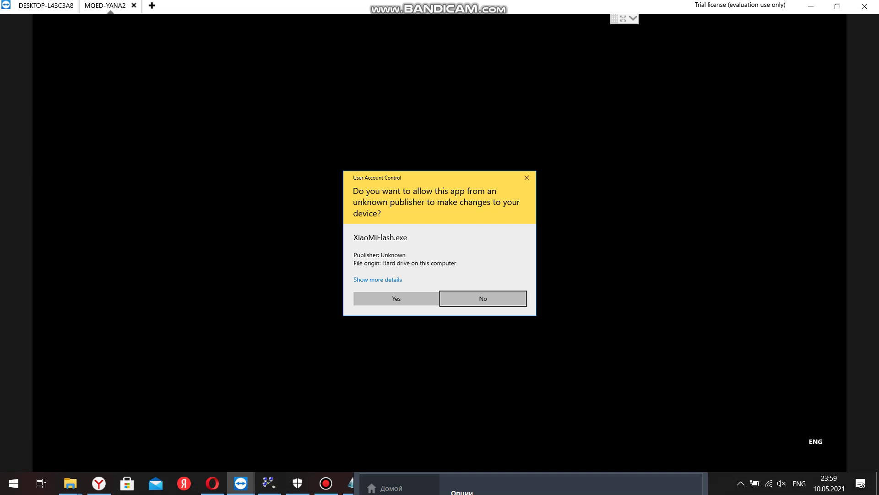
left_click(396, 298)
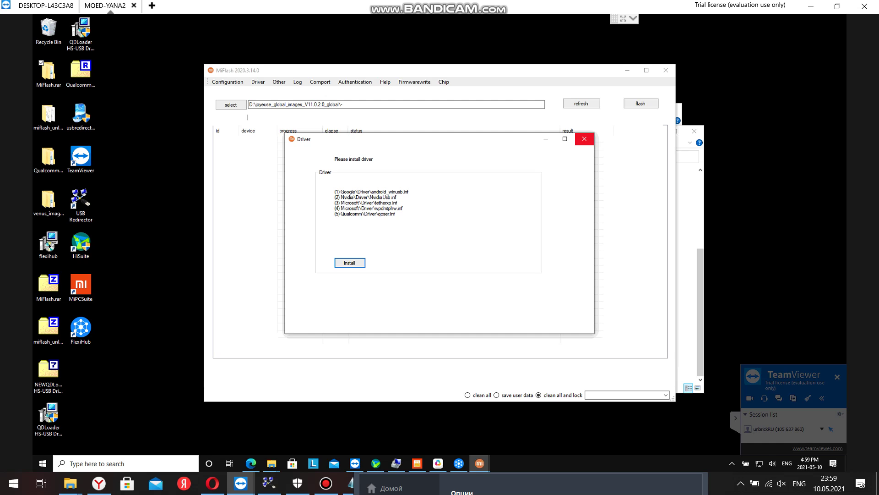
Step: Dismiss MiFlash's driver installation dialog and set the flashing mode to clean all
left_click(584, 139)
left_click(468, 395)
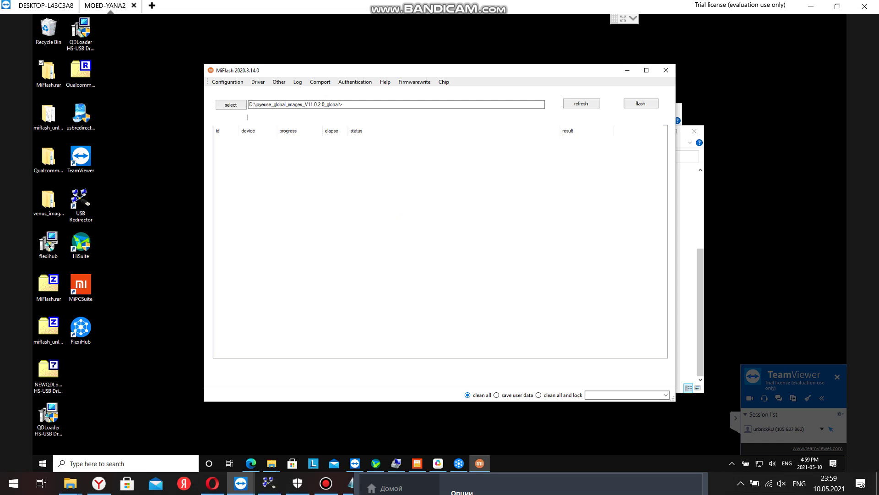
Step: Rename the firmware subfolder inside the desktop's venus_images_V12.5.5.0.RKBCNXM folder as venus_image
double_click(48, 200)
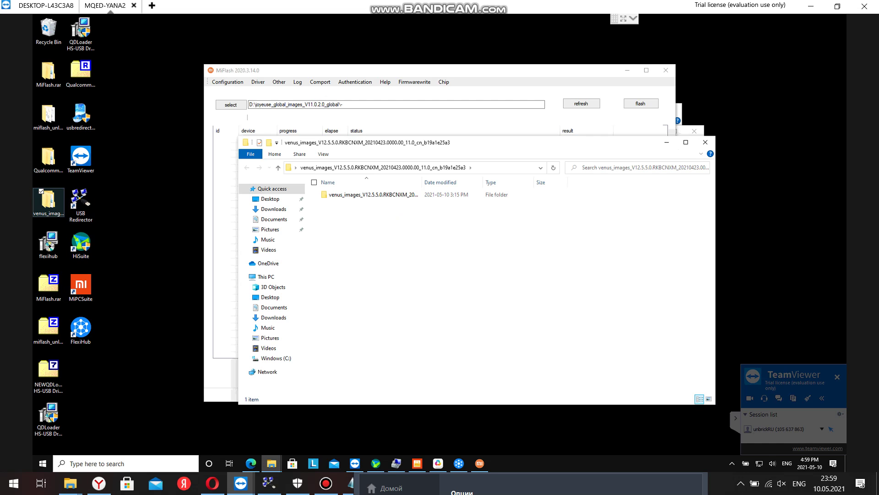
double_click(374, 195)
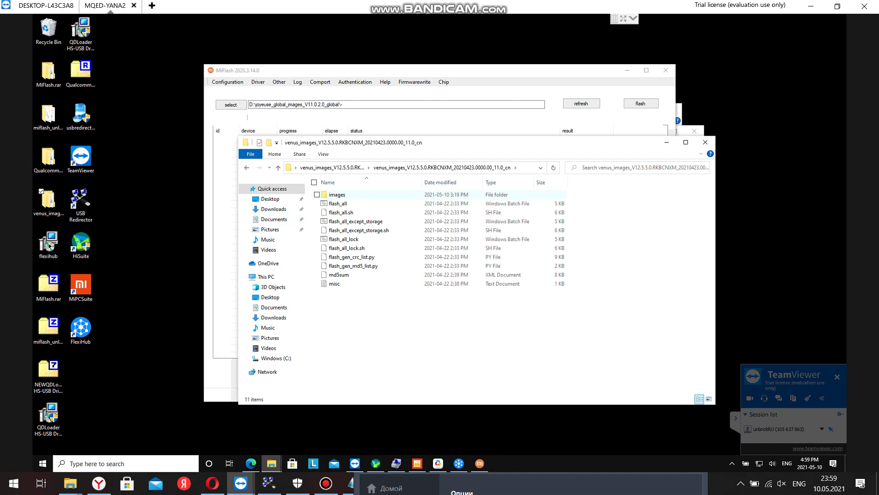
left_click(247, 167)
right_click(343, 197)
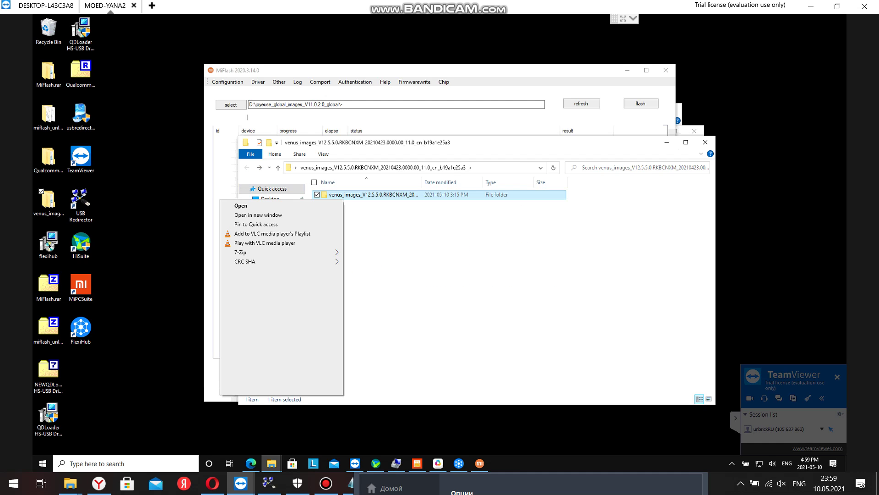
left_click(256, 375)
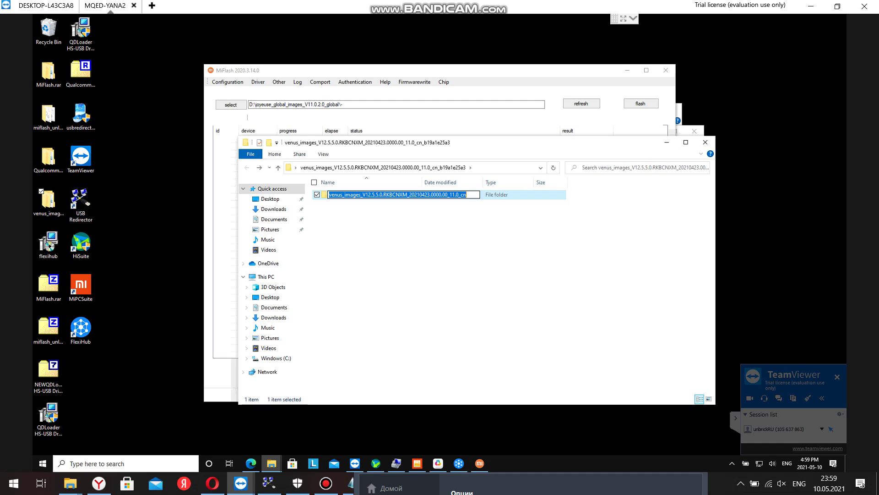
left_click_drag(468, 194, 361, 195)
key("BackSpace")
key("BackSpace")
left_click(377, 229)
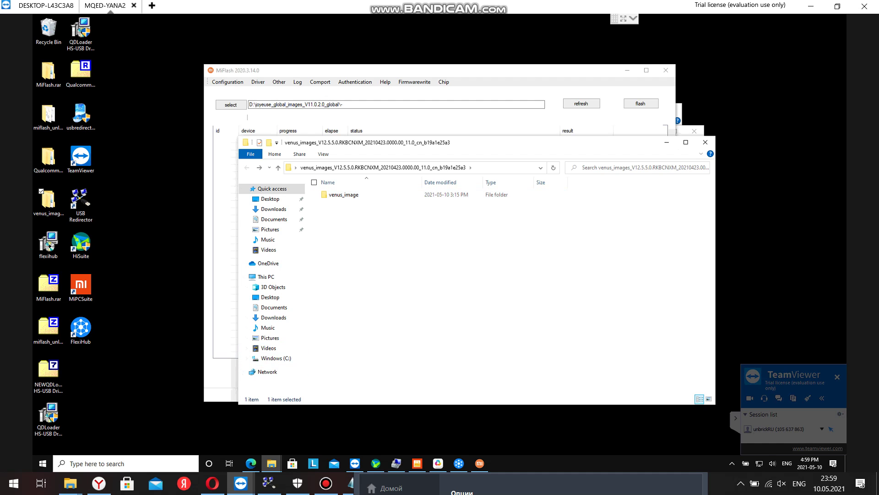
Step: Move the venus_image folder out of its parent folder onto the desktop
right_click(360, 196)
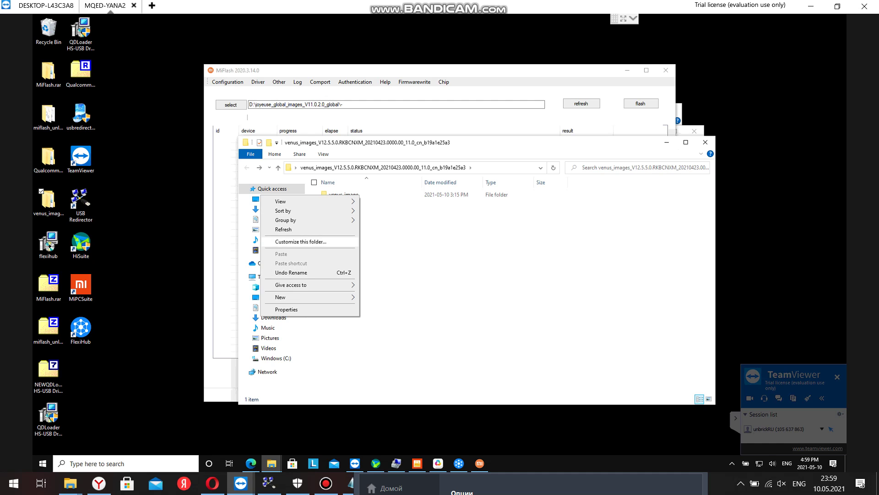
right_click(366, 194)
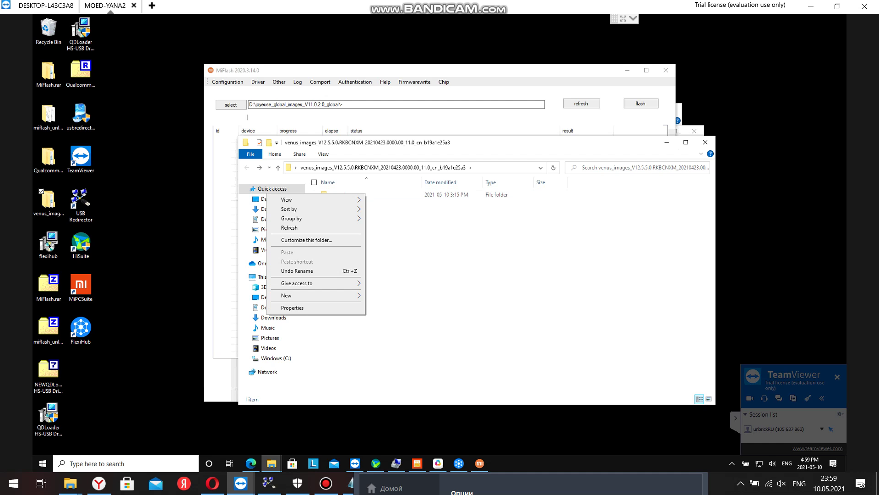
left_click(366, 194)
right_click(334, 195)
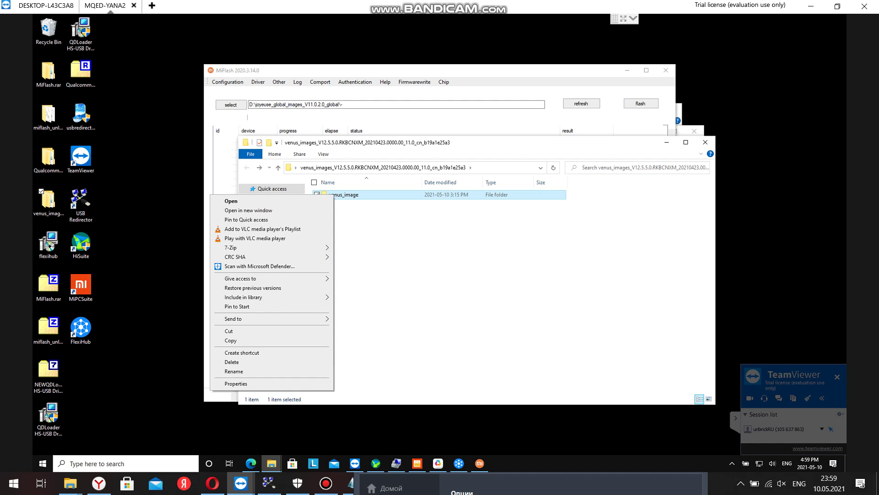
left_click(294, 331)
right_click(150, 313)
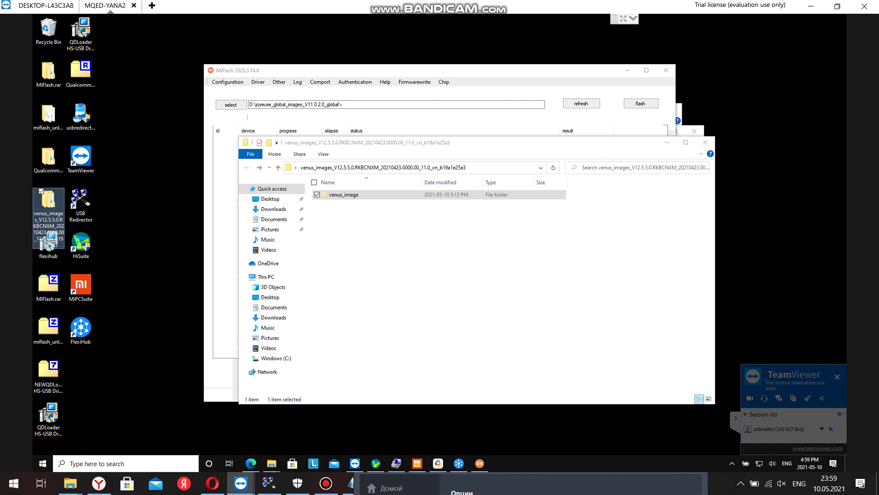
left_click(77, 350)
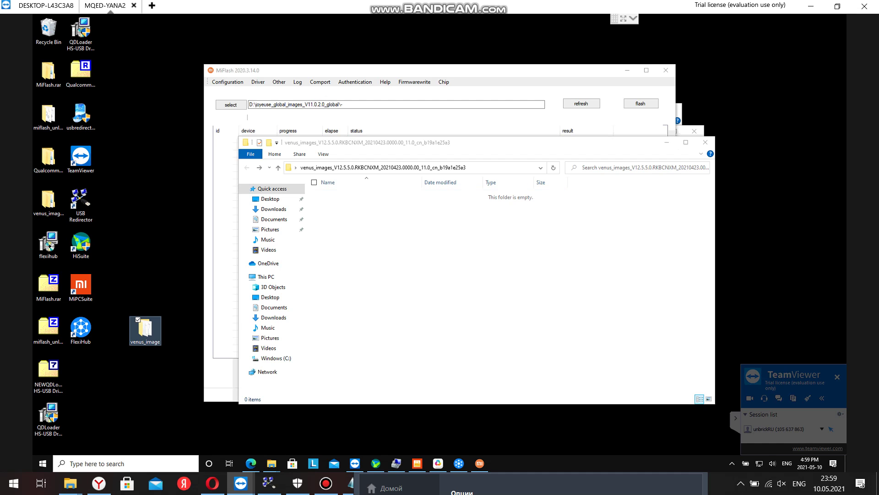
Step: Set MiFlash's firmware path to the desktop's venus_image folder and start flashing the phone on COM10
left_click(230, 104)
left_click(231, 104)
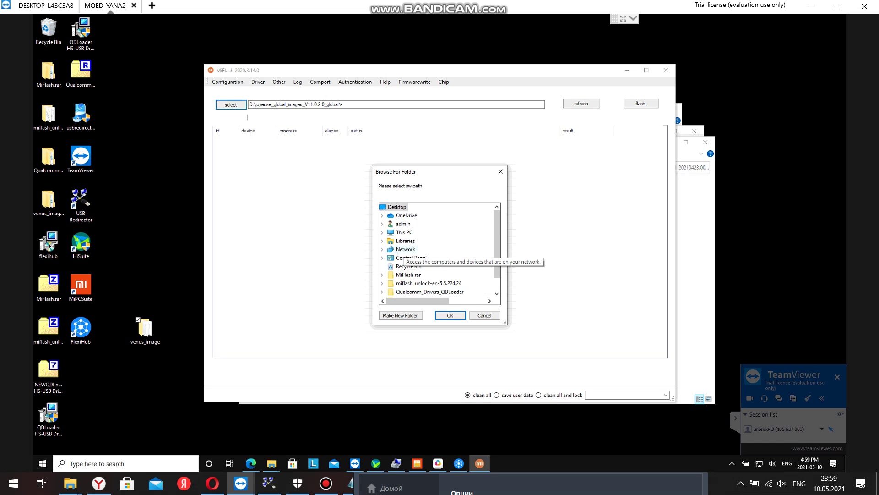
scroll(412, 275, "down", 1)
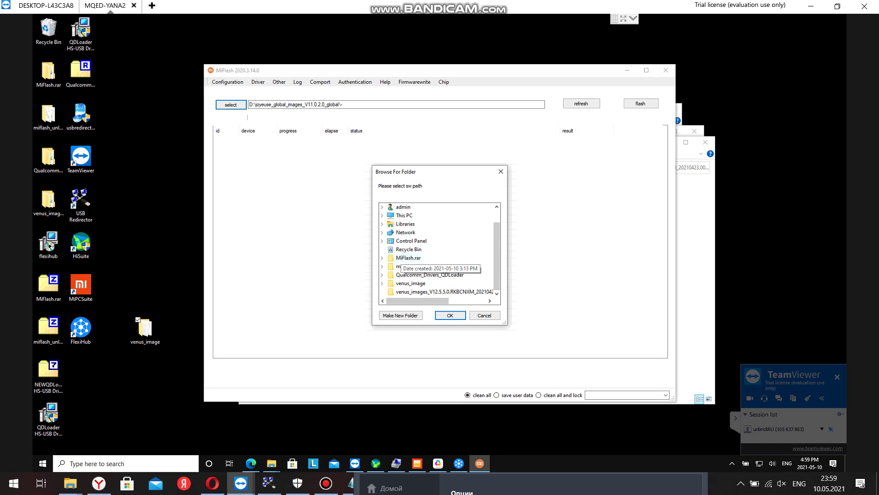
left_click(411, 283)
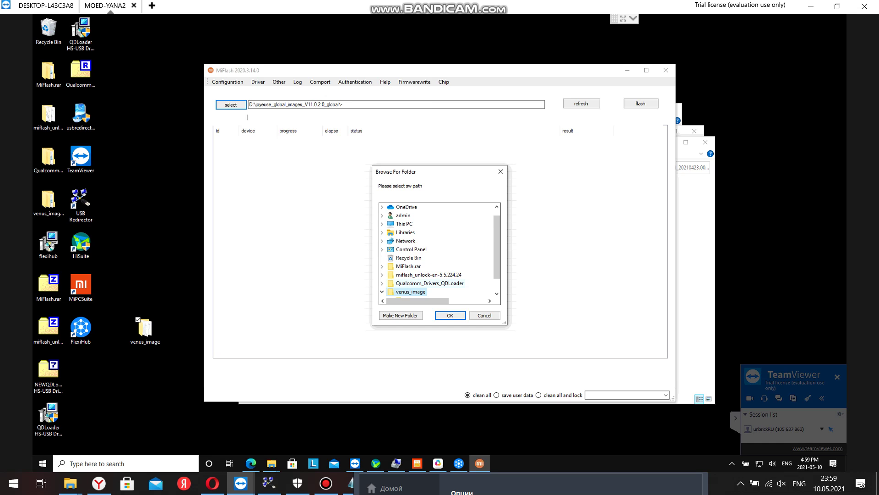
left_click(451, 315)
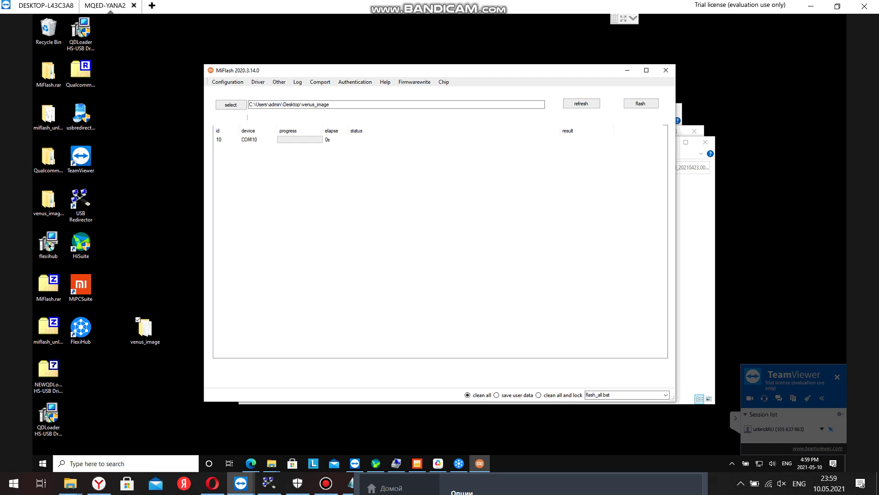
left_click(640, 103)
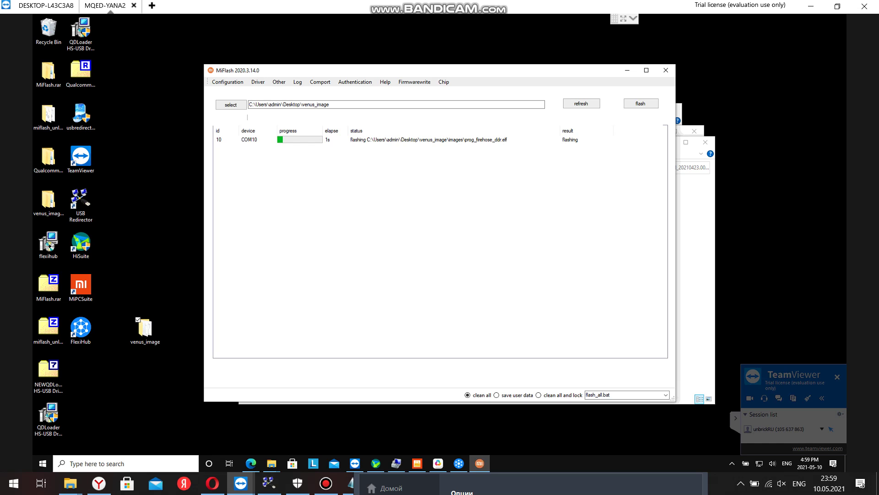
left_click(326, 483)
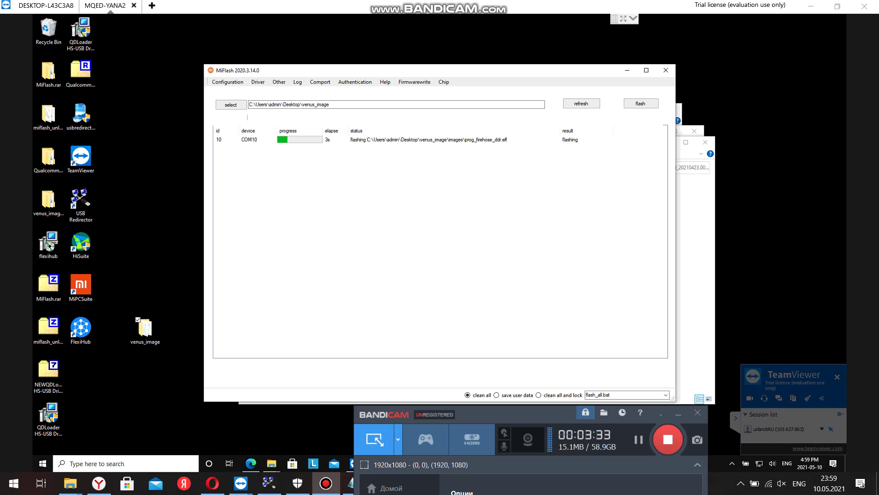
left_click(638, 439)
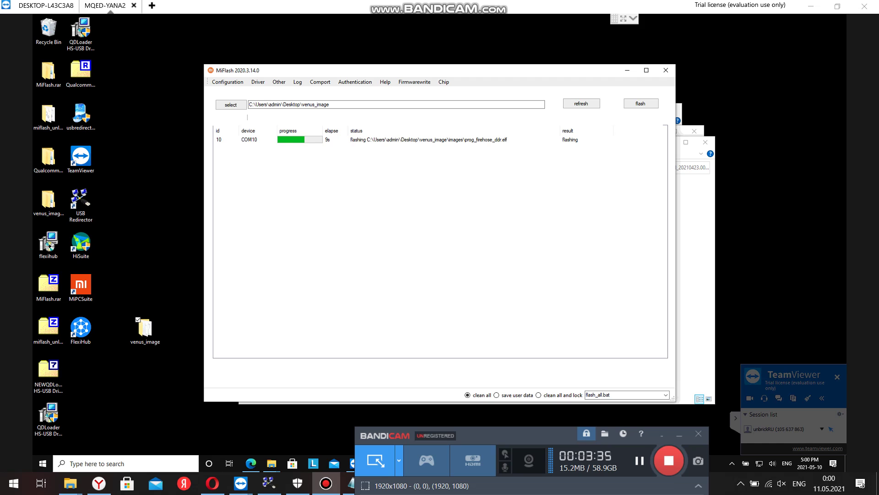
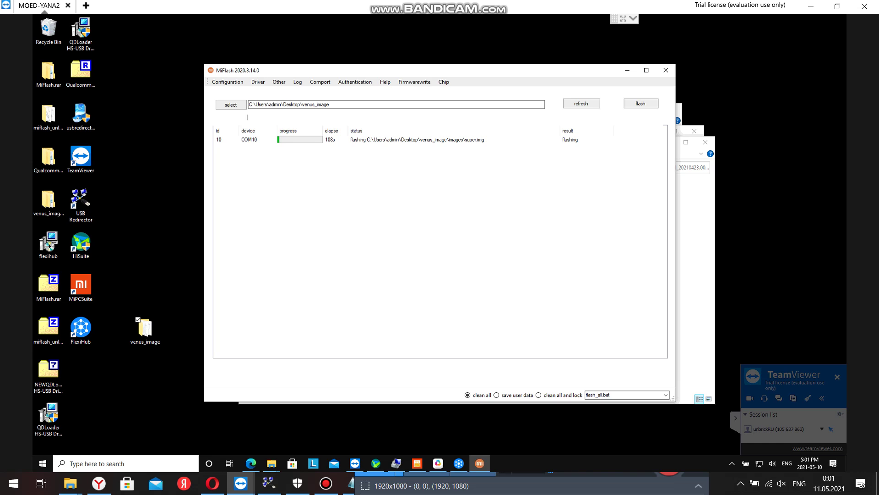
left_click(326, 483)
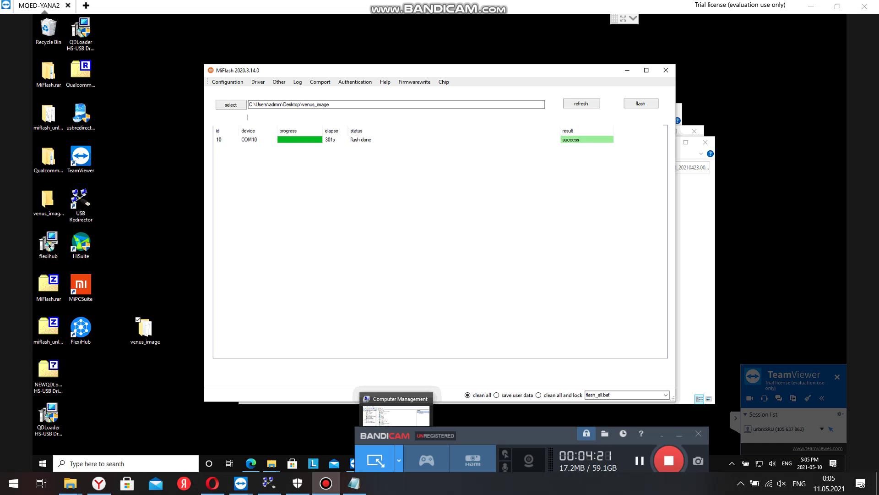
Step: Switch to the реклама3 note in Notepad and select the sentence about restoring a device after a failed firmware update
left_click(354, 484)
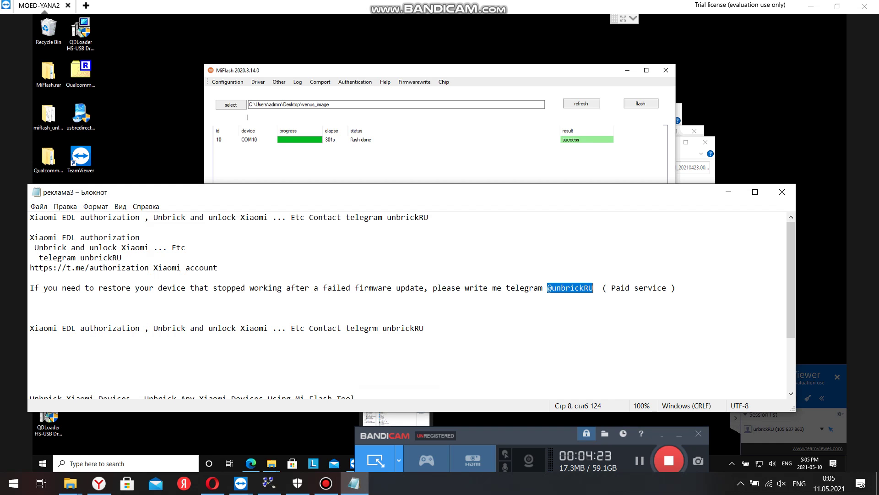
left_click_drag(377, 200, 430, 204)
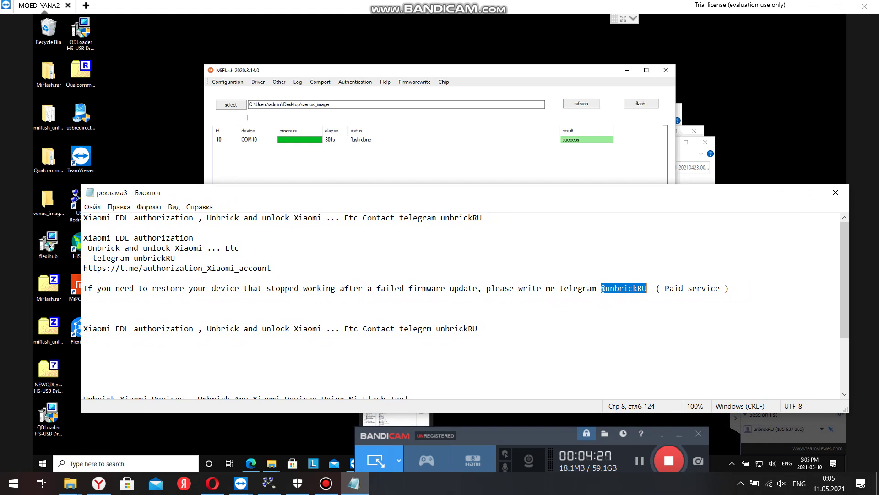
left_click_drag(83, 289, 730, 288)
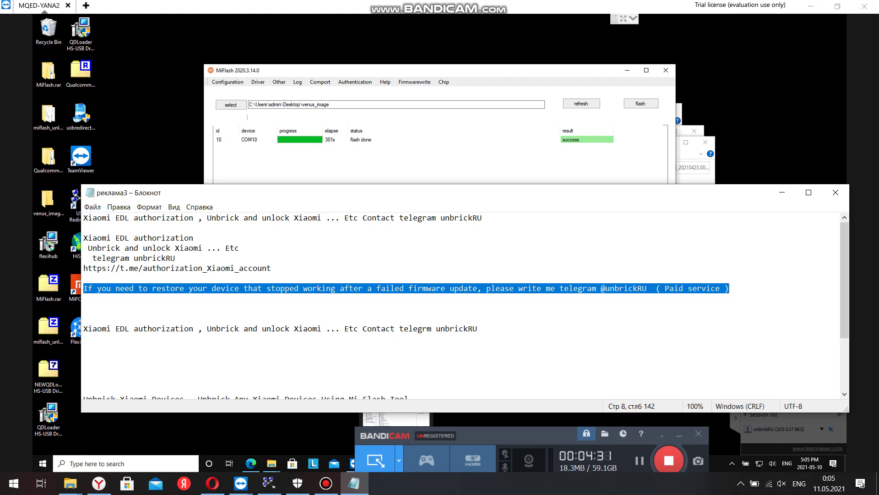